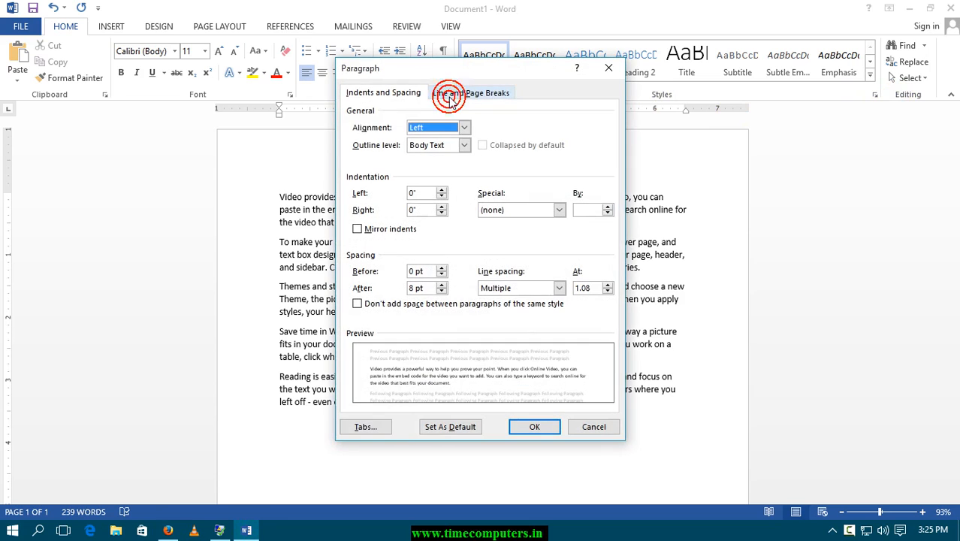
Step: Close the open paragraph settings, select the first paragraph, and set its alignment to Centered in the Paragraph dialog
click(593, 426)
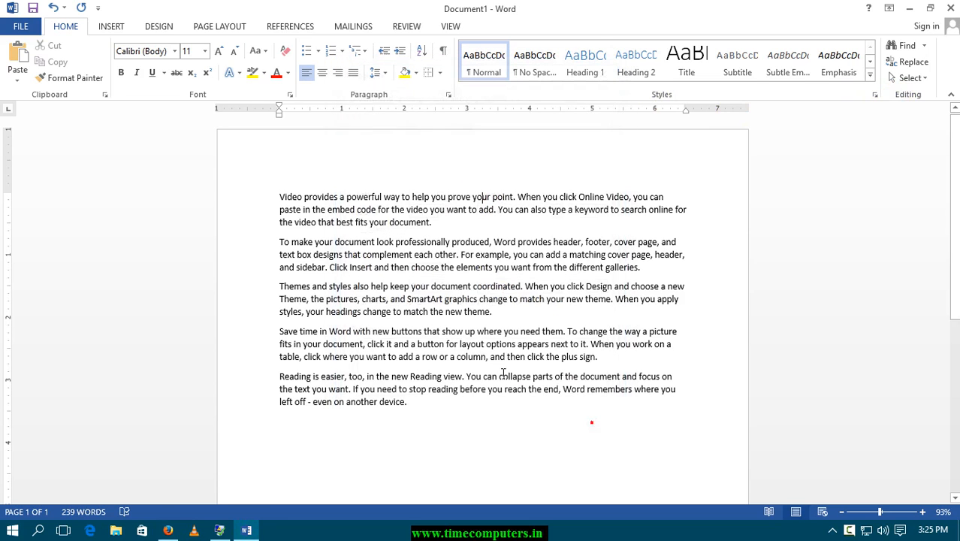
drag(427, 219, 285, 194)
click(441, 78)
click(334, 103)
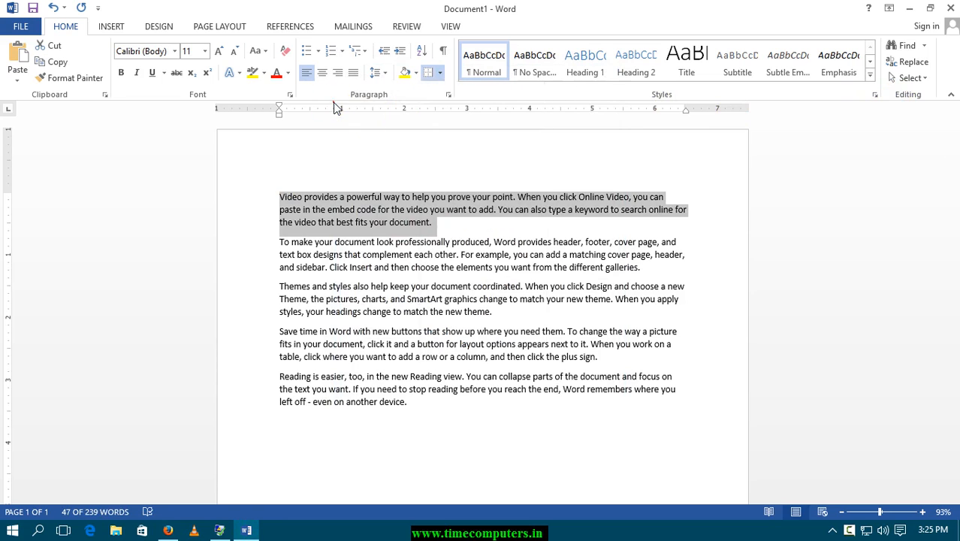
click(450, 95)
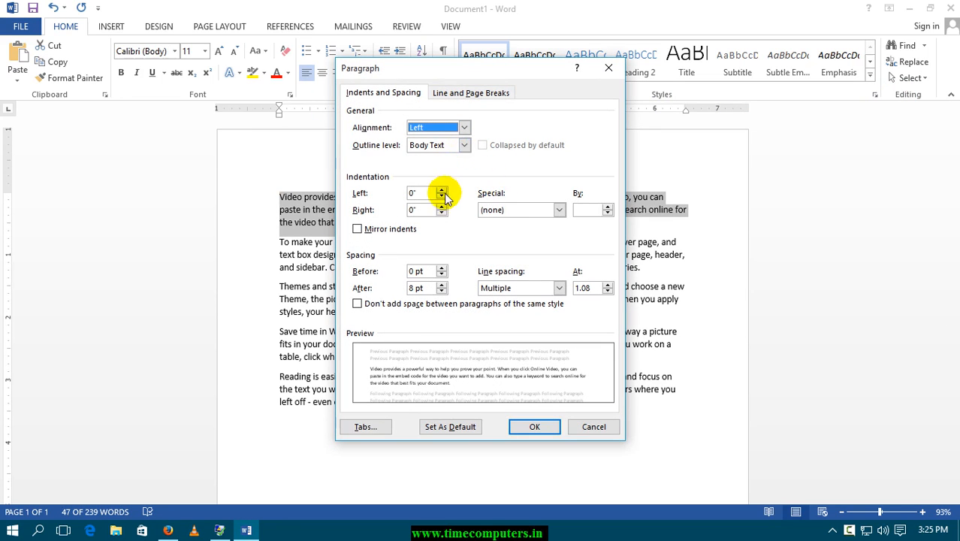
click(448, 128)
click(425, 149)
click(526, 426)
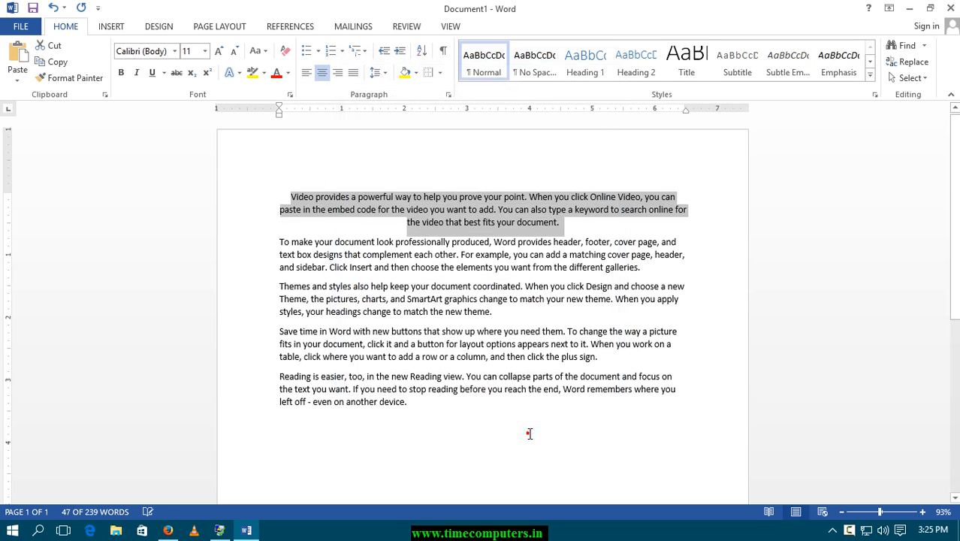
Step: In the first paragraph's settings, set the alignment to Left and try several left indentation values, returning the indent to 0"
click(447, 95)
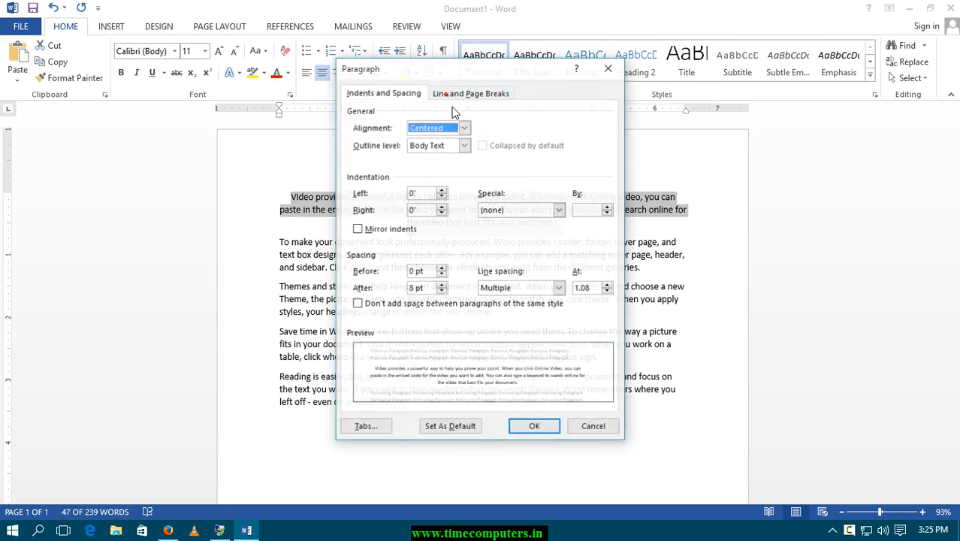
click(462, 129)
click(416, 140)
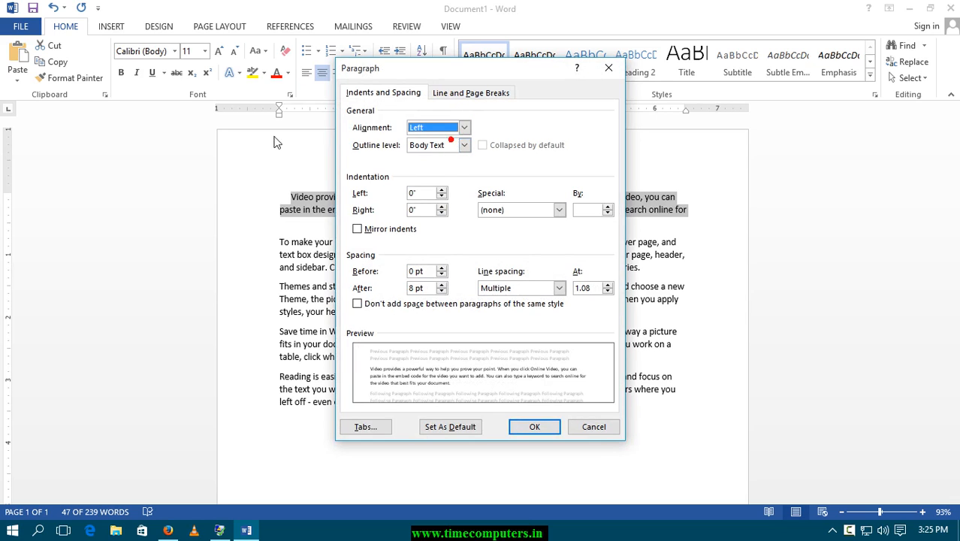
click(442, 190)
click(442, 191)
click(441, 191)
click(441, 192)
click(442, 191)
click(442, 191)
click(441, 191)
click(441, 198)
click(441, 199)
click(441, 198)
click(441, 198)
click(441, 199)
drag(401, 71, 500, 100)
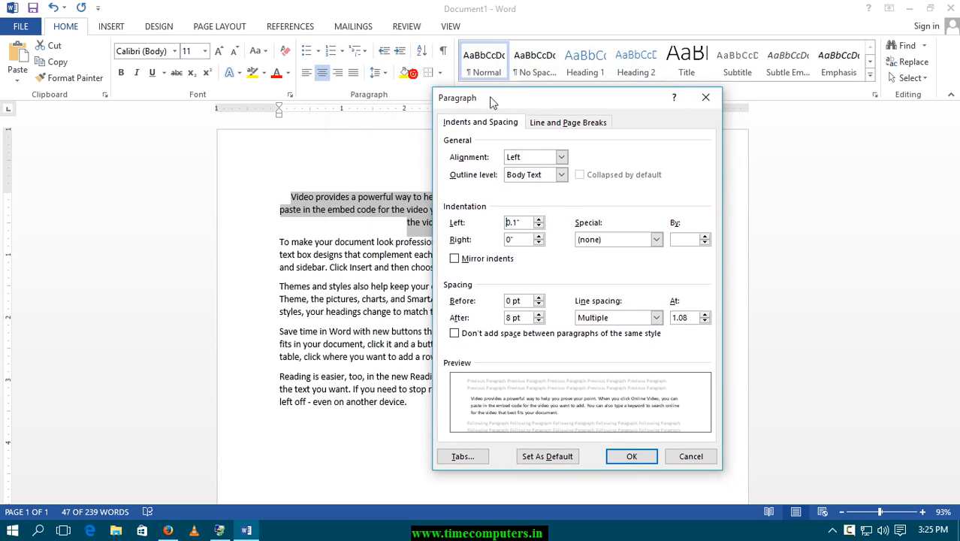
click(539, 229)
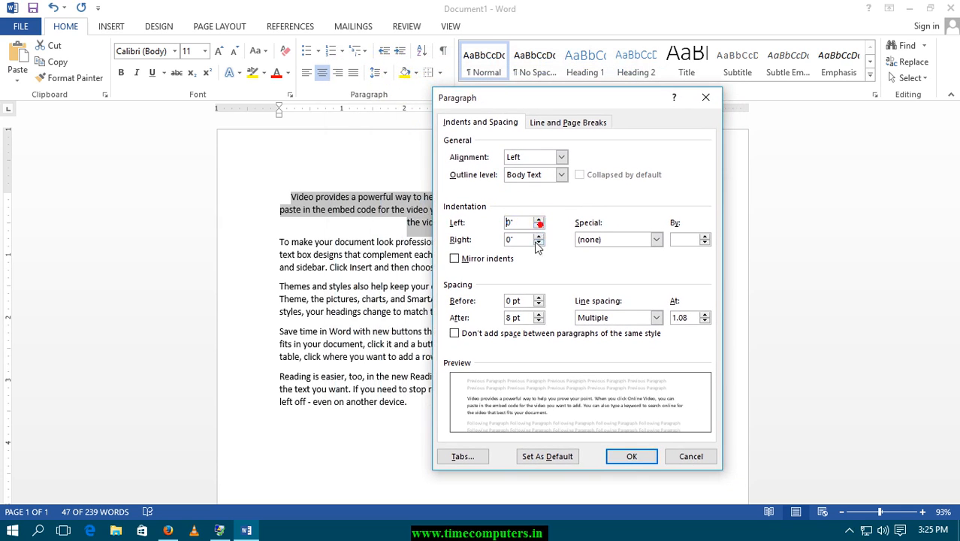
Step: Try a First line special indent of 0.5", cancel the paragraph settings, and return the first paragraph to left alignment
click(621, 239)
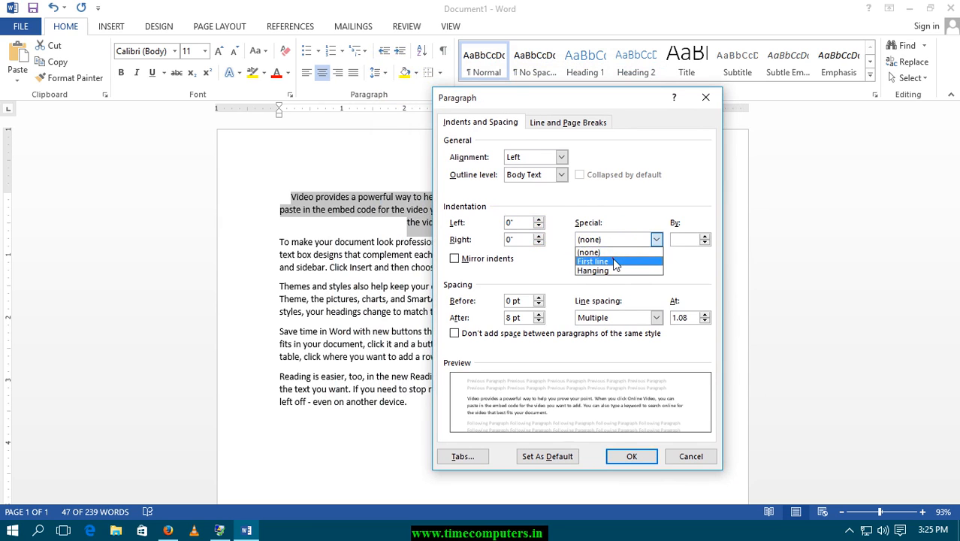
click(614, 261)
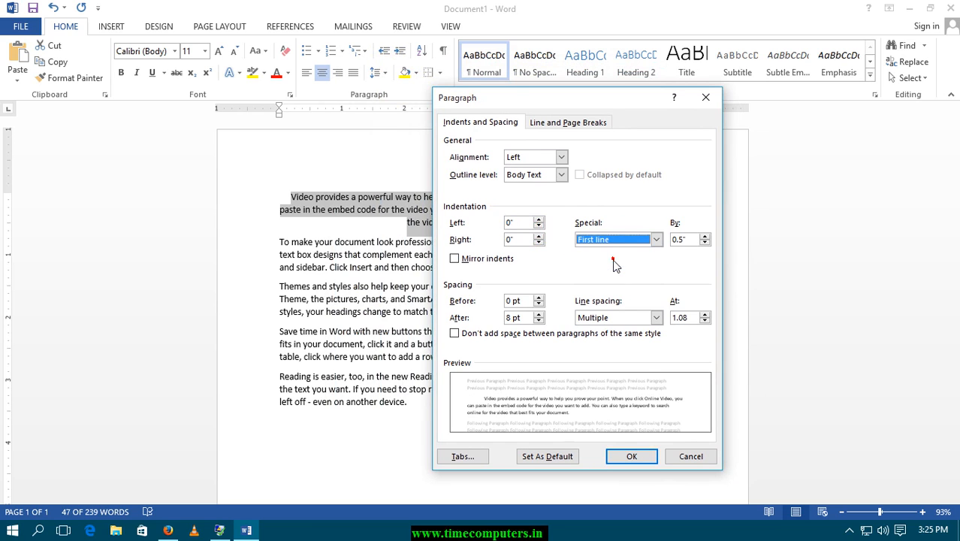
click(686, 455)
key(ctrl+l)
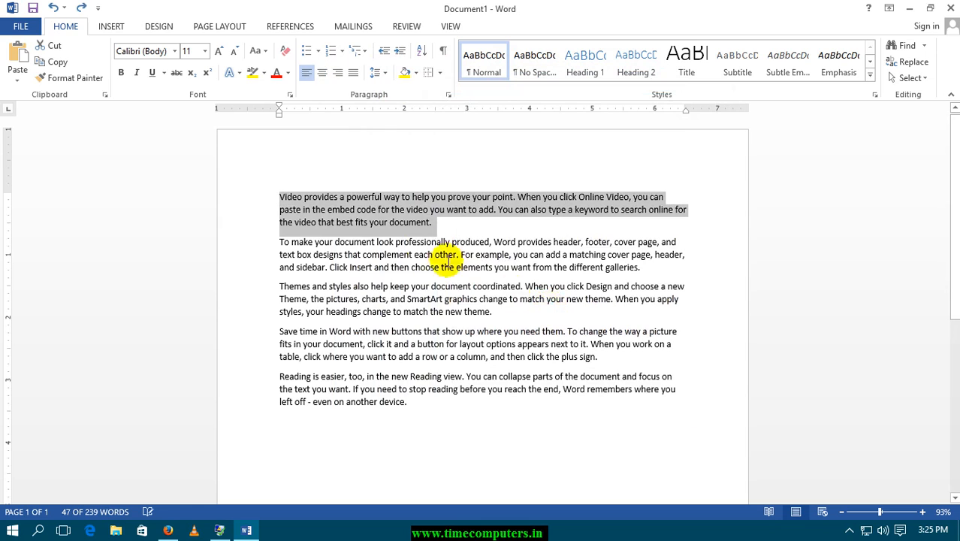
Step: Select all the text and move its first-line indent on the ruler to about 0.4 inch
mouse_move(278, 114)
mouse_down()
mouse_move(295, 122)
mouse_move(277, 117)
mouse_up()
click(295, 222)
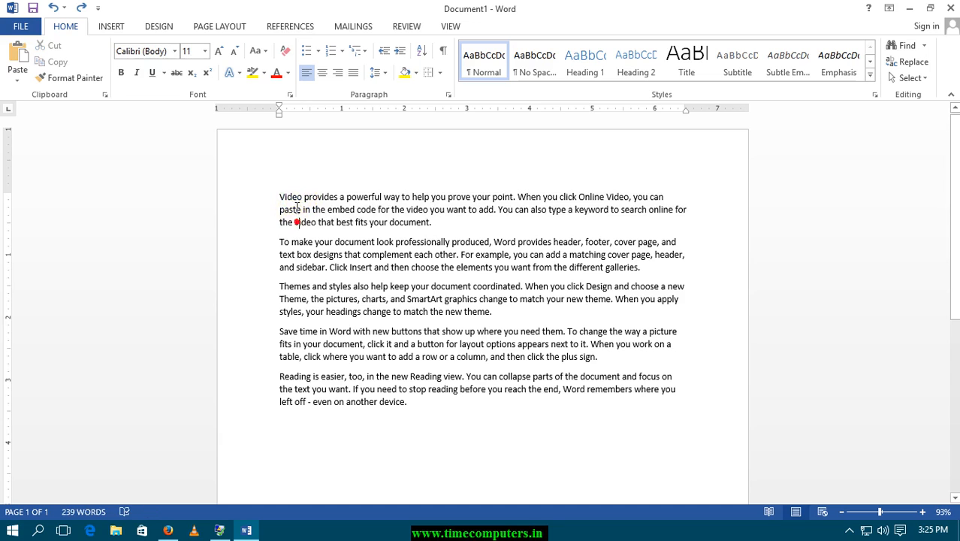
key(ctrl+a)
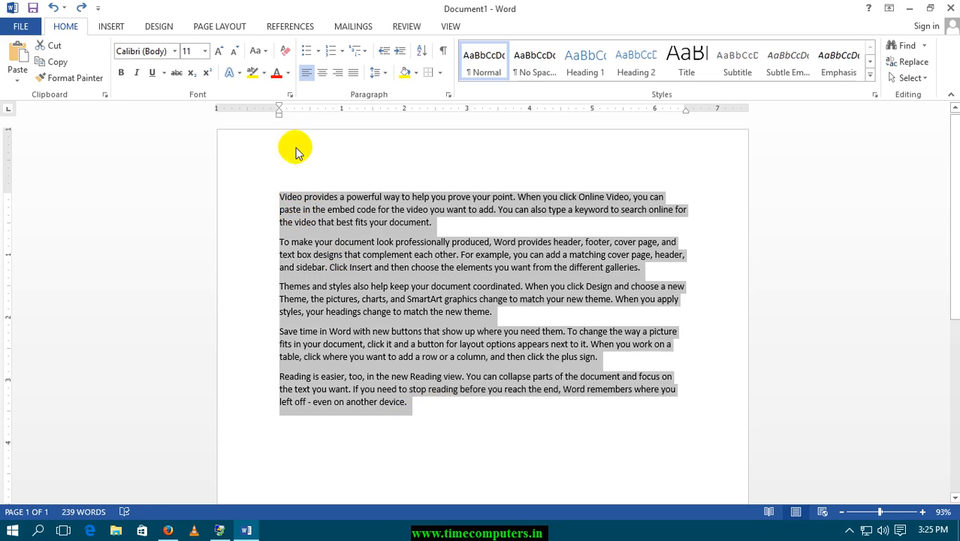
mouse_move(280, 111)
mouse_down()
mouse_move(318, 113)
mouse_move(306, 112)
mouse_up()
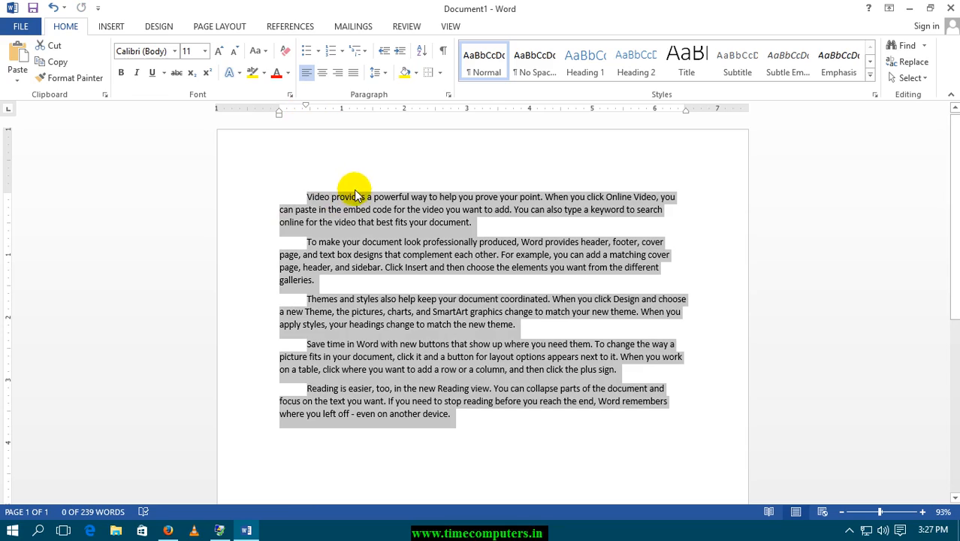
Step: Undo the first-line indent, then move the left indent slightly inward and the right indent to about 6 inches for all text
key(ctrl+z)
mouse_move(279, 114)
mouse_down()
mouse_move(363, 131)
mouse_move(281, 128)
mouse_up()
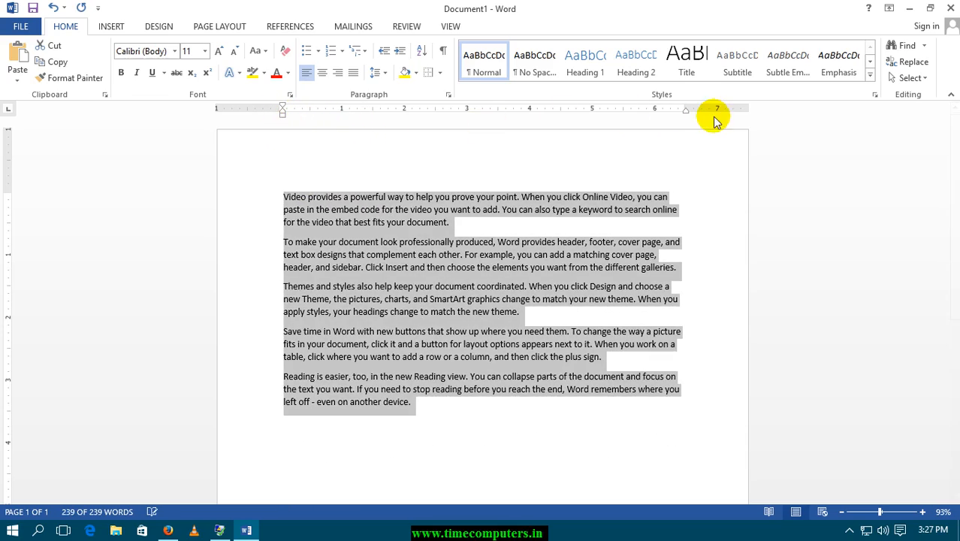
mouse_move(685, 114)
mouse_down()
mouse_move(543, 113)
mouse_move(654, 128)
mouse_up()
Step: Delete all the text and enter the tab-separated headings NAME and FAHTER, with A beneath NAME
key(Delete)
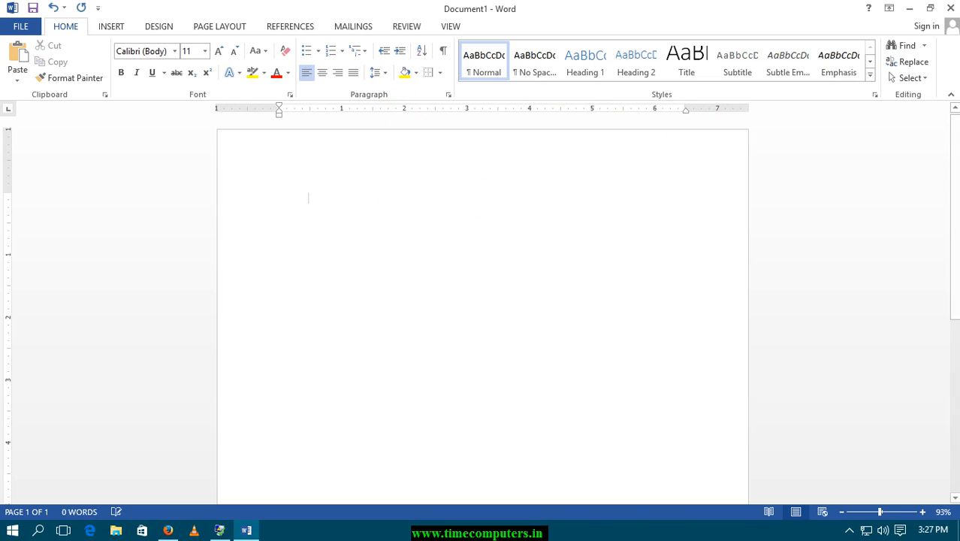
click(260, 195)
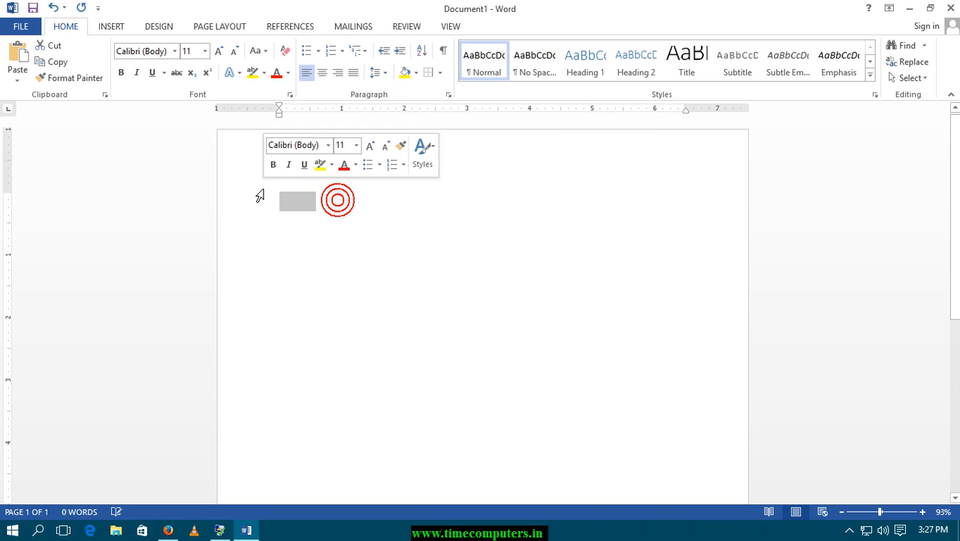
text(NAME)
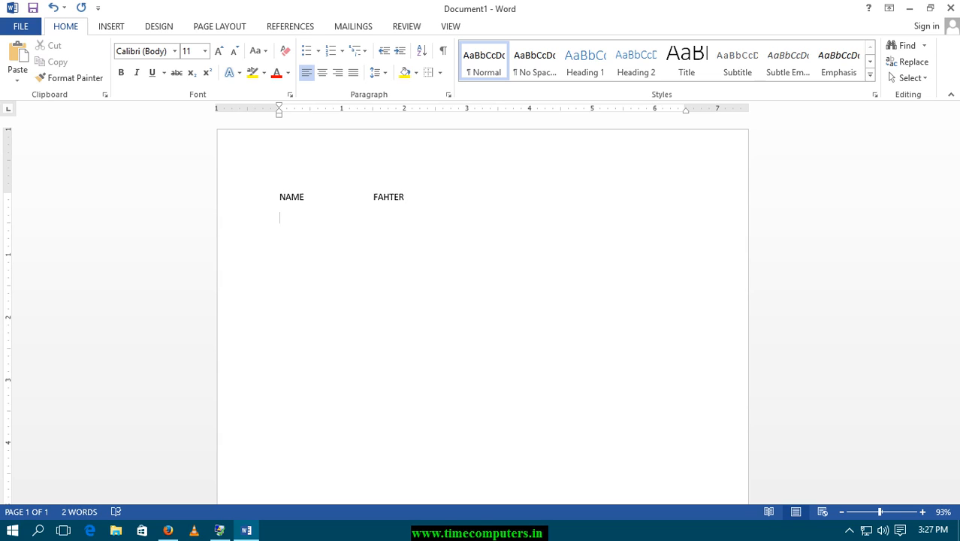
text(A)
click(369, 300)
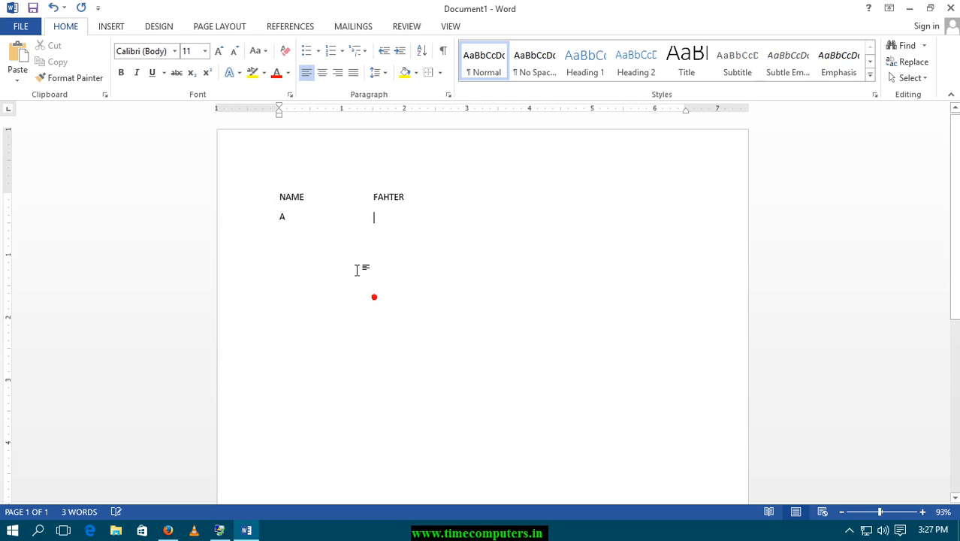
Step: Clear the typed rows and add left tab stops at 2, 4 and 6 inches on the ruler
drag(332, 256, 261, 184)
key(Delete)
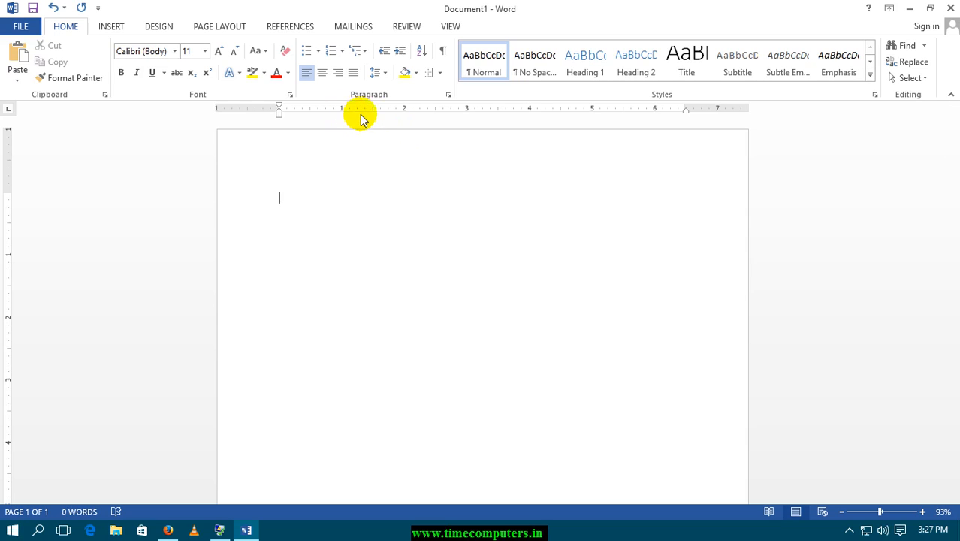
click(404, 112)
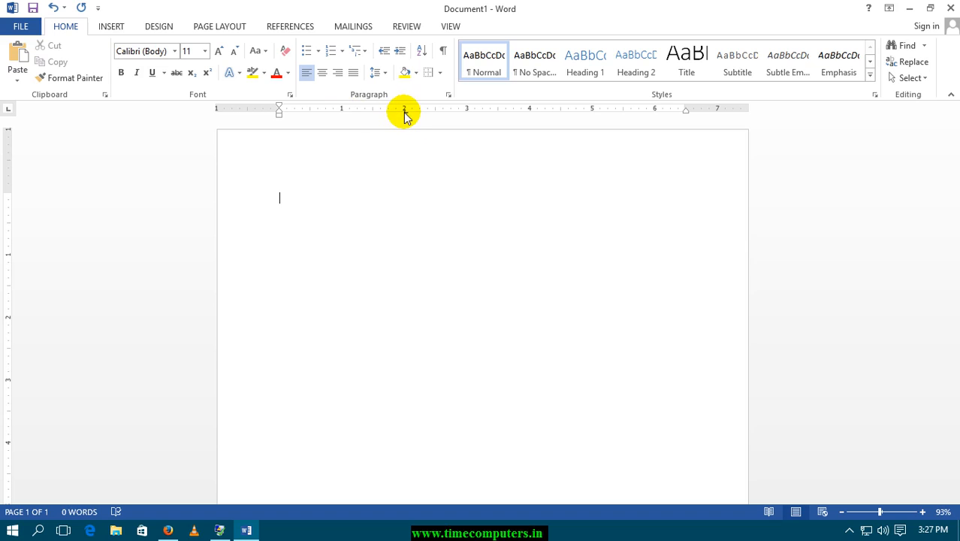
click(532, 110)
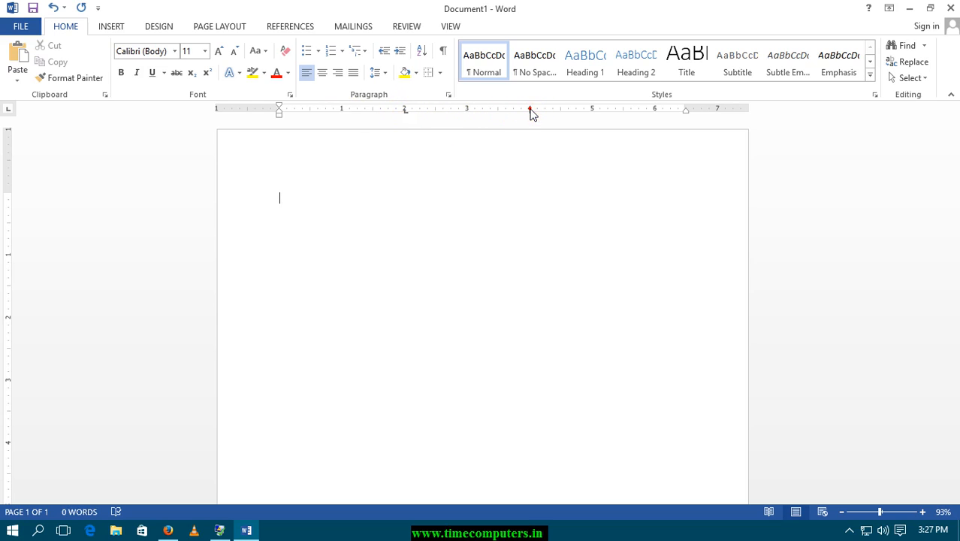
click(654, 110)
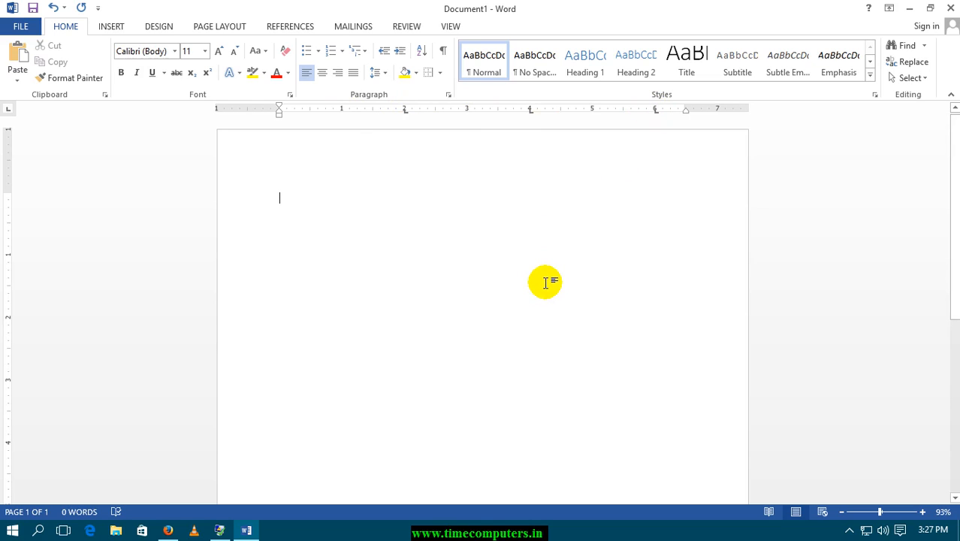
Step: Enter a row of three sample words aligned to the tab stops, with A, B and C aligned beneath them
key(Tab)
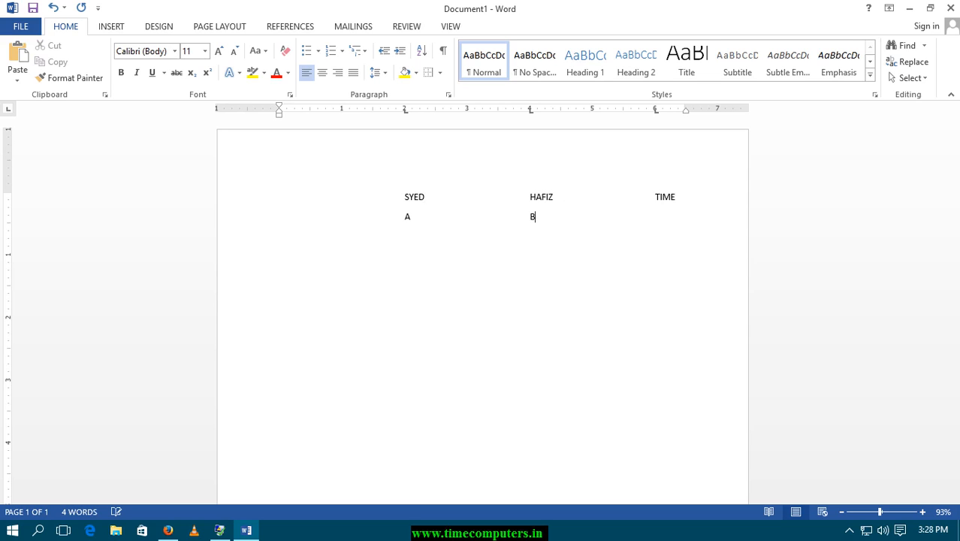
text(C)
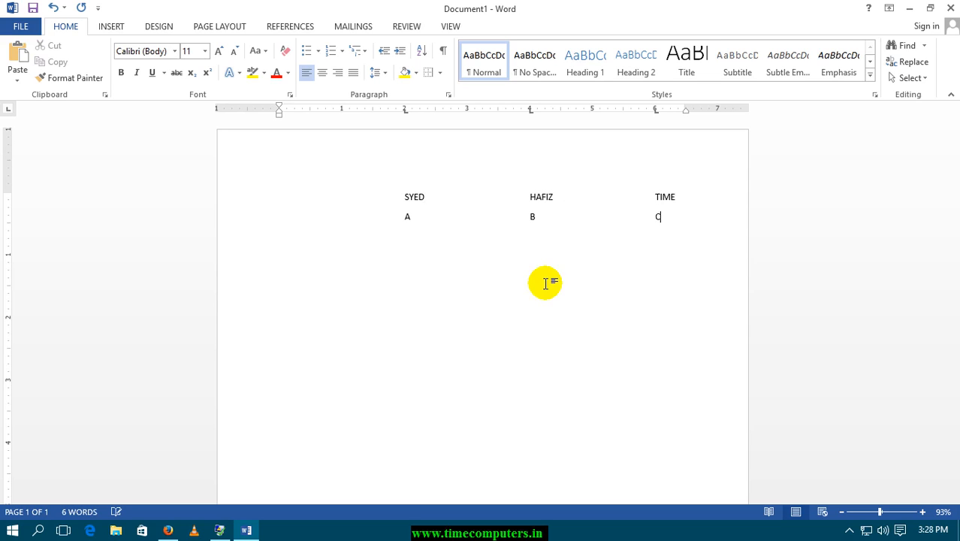
Step: Examine the 2" tab stop's alignment and leader options in the Tabs dialog, and leave without changes
double_click(404, 110)
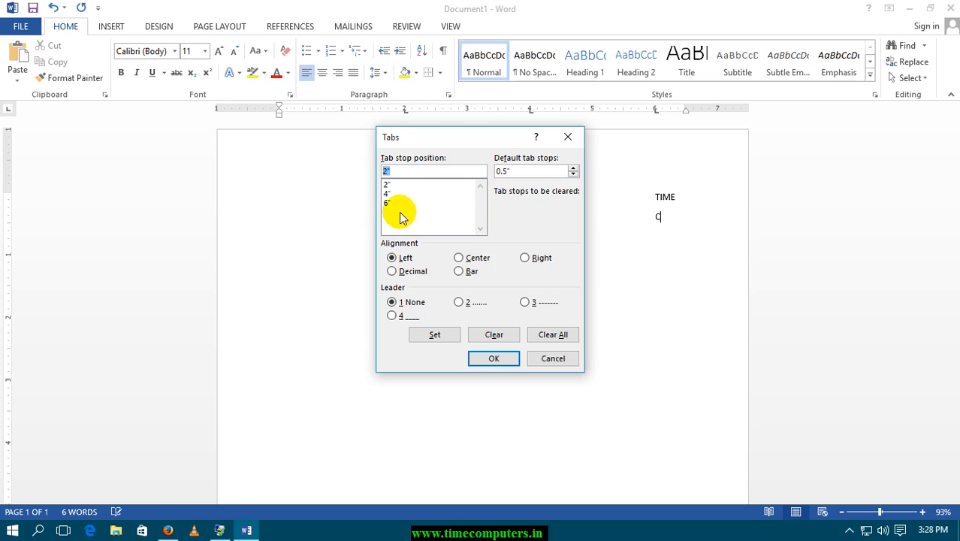
click(387, 187)
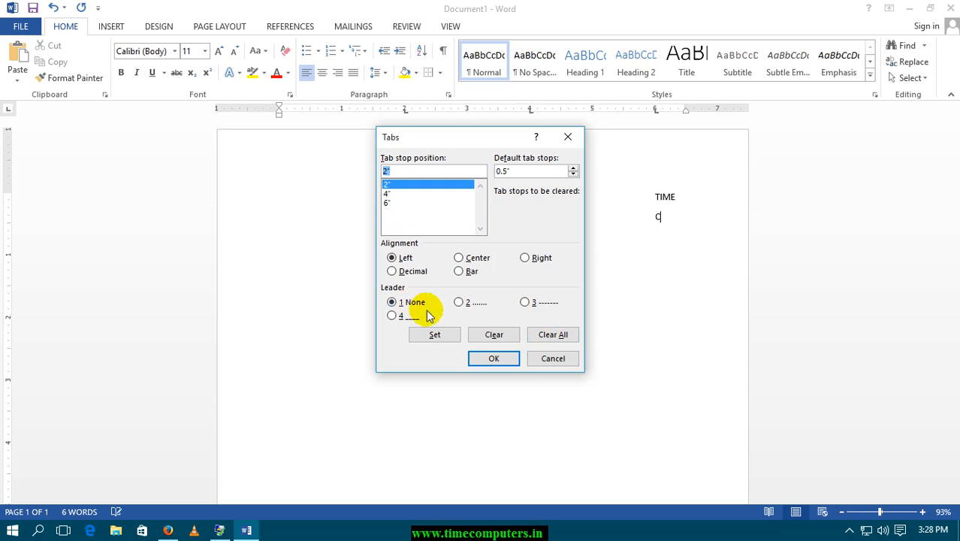
click(549, 360)
Step: Clear the document, add a left tab stop at 2 inches, and enter NAME at that stop
drag(381, 203, 345, 176)
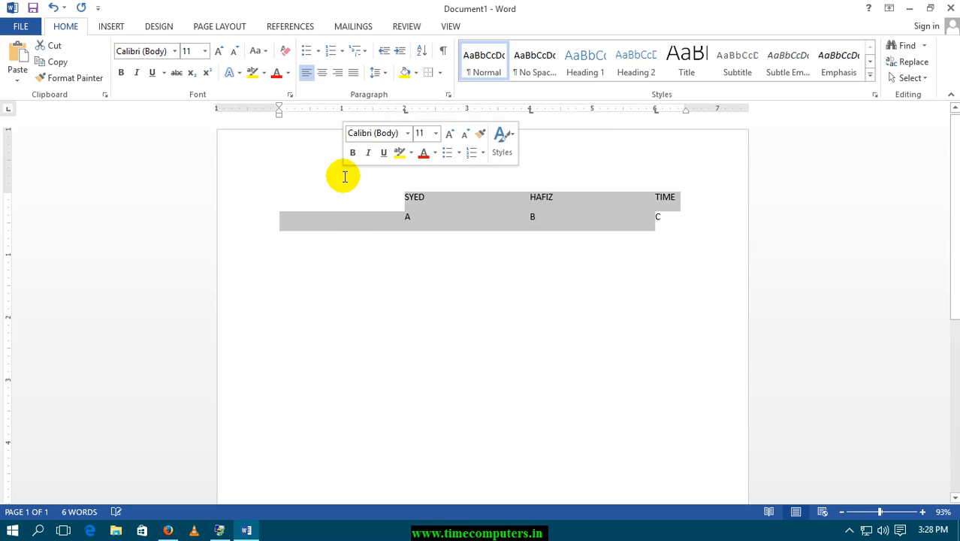
key(Delete)
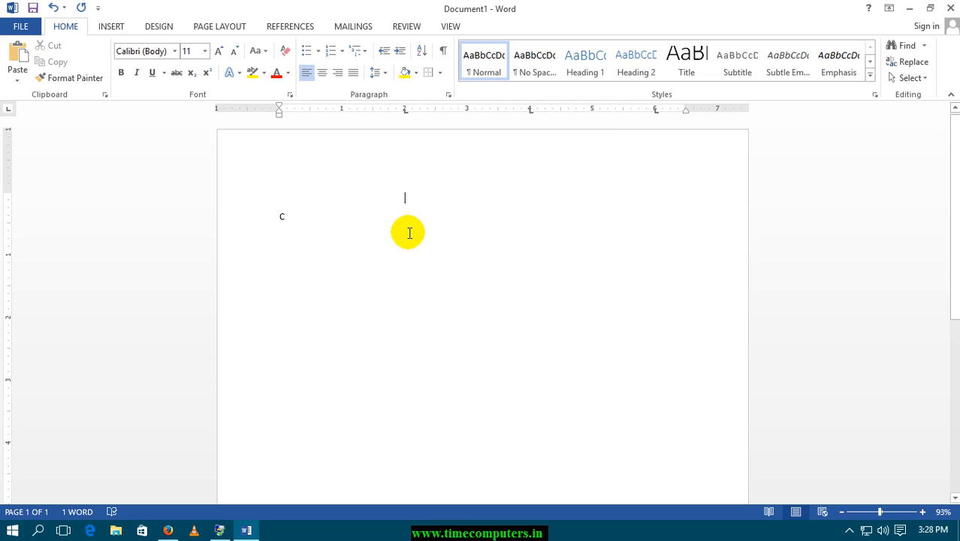
key(ctrl+a)
key(Delete)
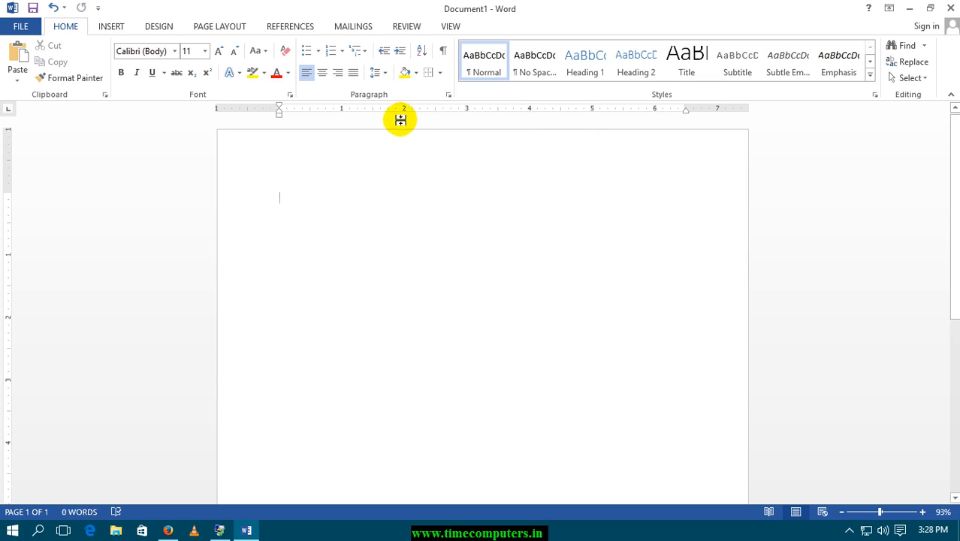
click(404, 112)
key(Tab)
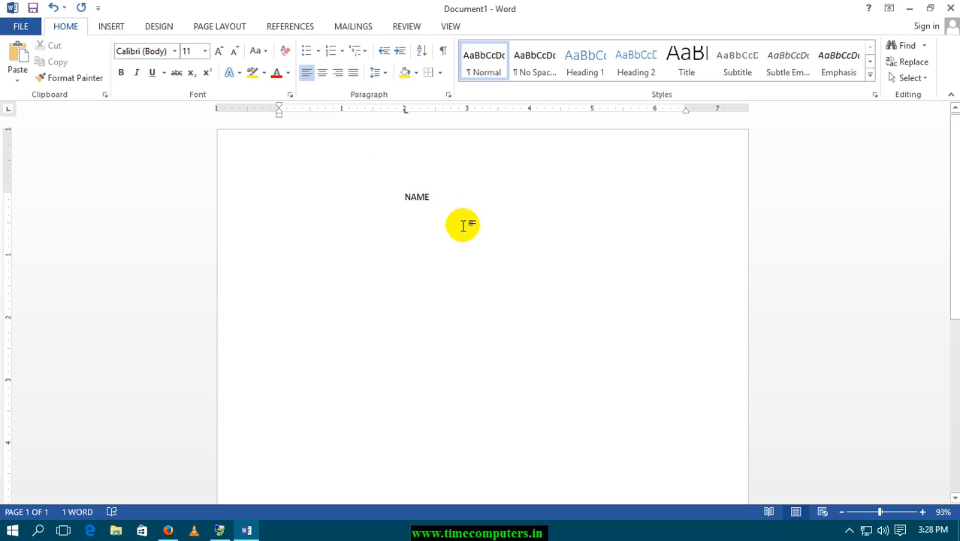
Step: Apply the dotted leader (option 2) to the 2" tab stop before NAME, and undo it
double_click(404, 110)
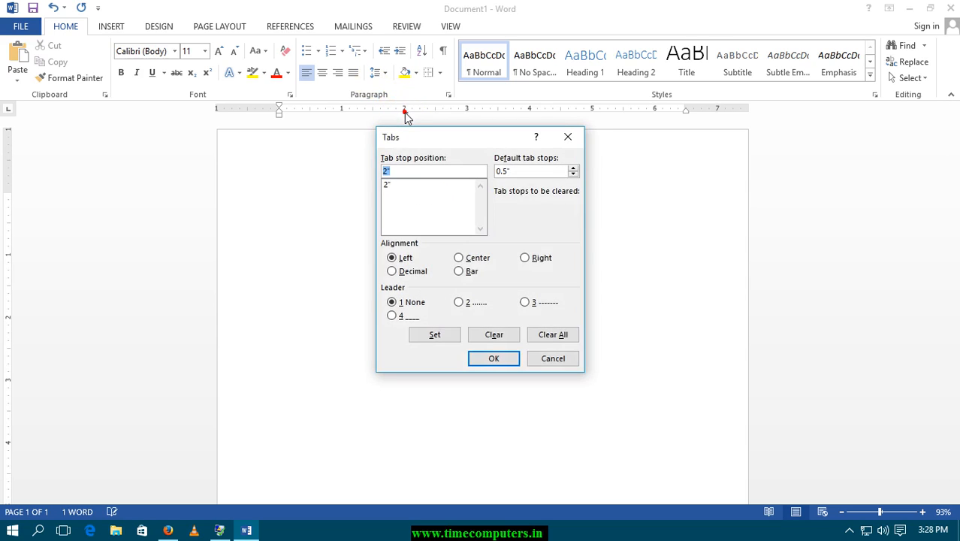
click(460, 302)
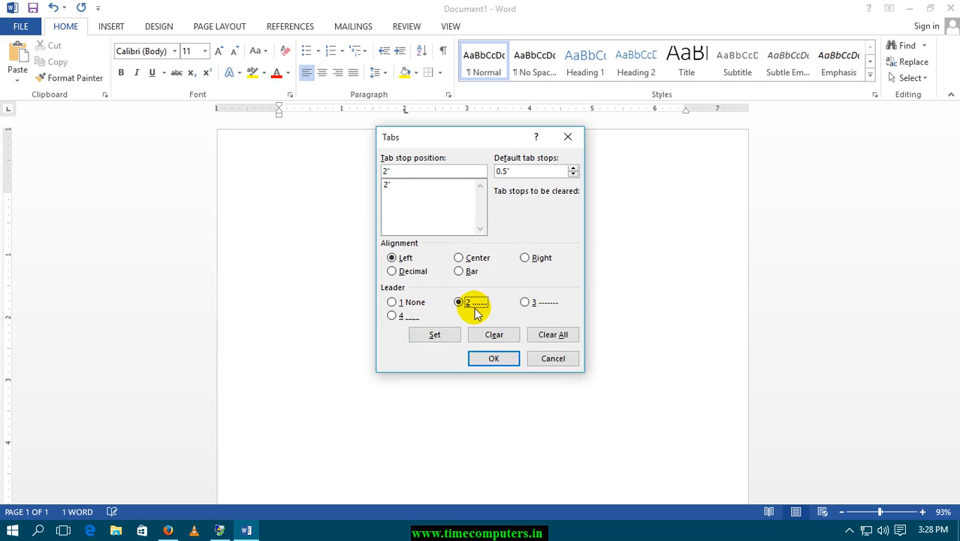
click(493, 358)
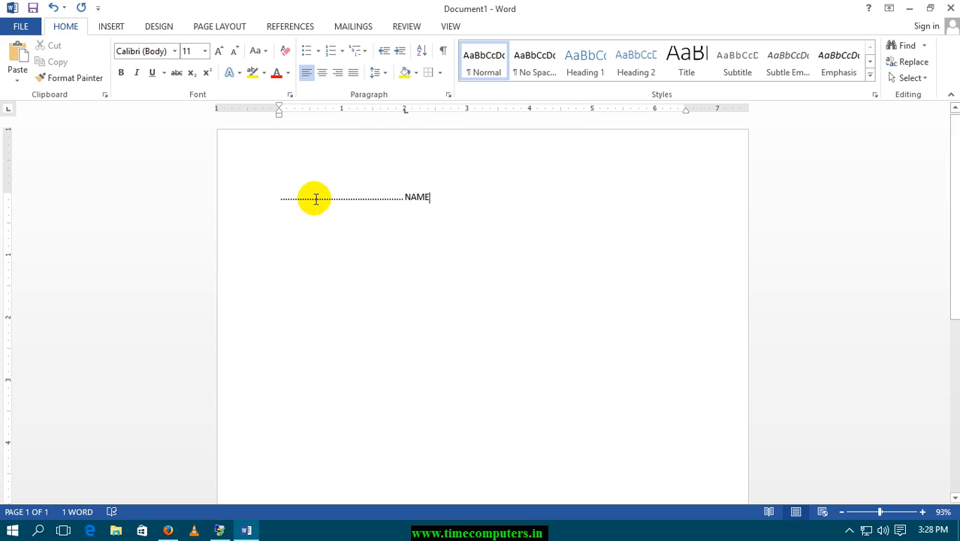
key(ctrl+z)
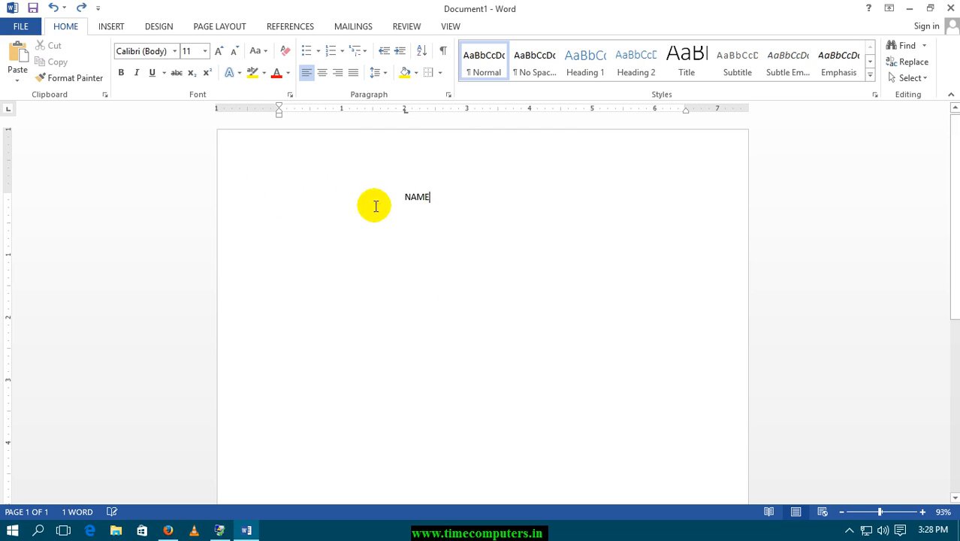
Step: Change the alignment of the 2" tab stop on the NAME line to Right
double_click(405, 110)
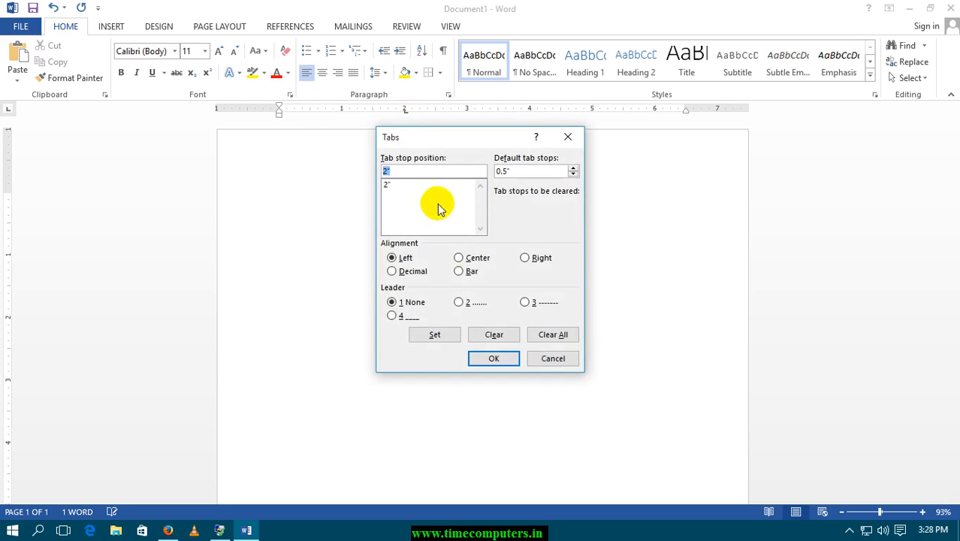
click(526, 262)
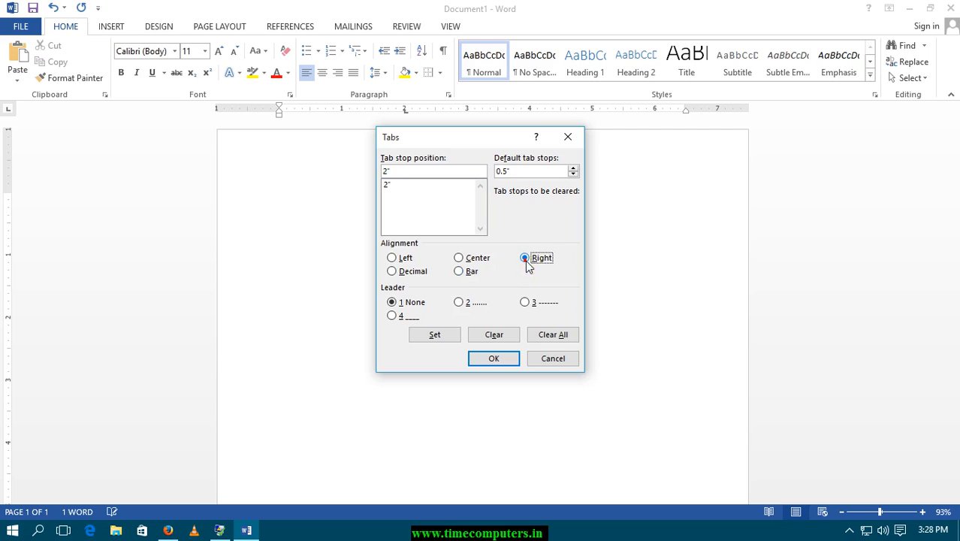
click(494, 358)
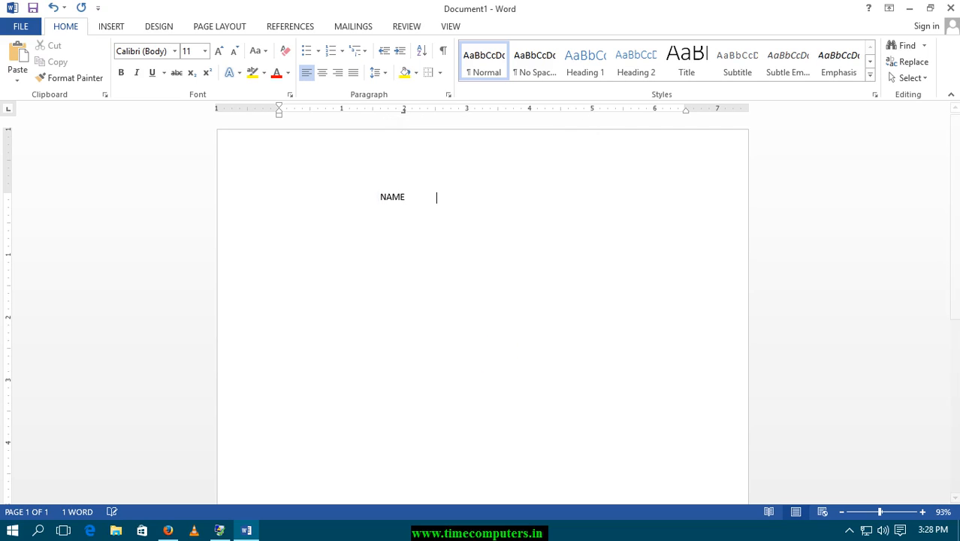
Step: Add a left tab stop at 4 inches on the NAME line, and enter SDFHASF at that stop
key(BackSpace)
click(530, 110)
key(Tab)
text(SDF)
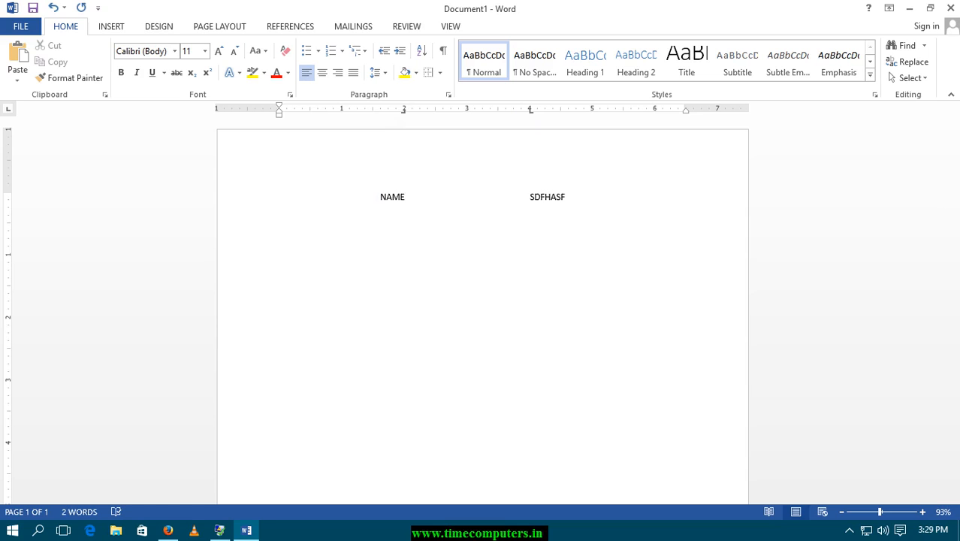
Step: Set the dotted leader (option 2) for both the 2" and 4" tab stops
double_click(403, 109)
click(458, 302)
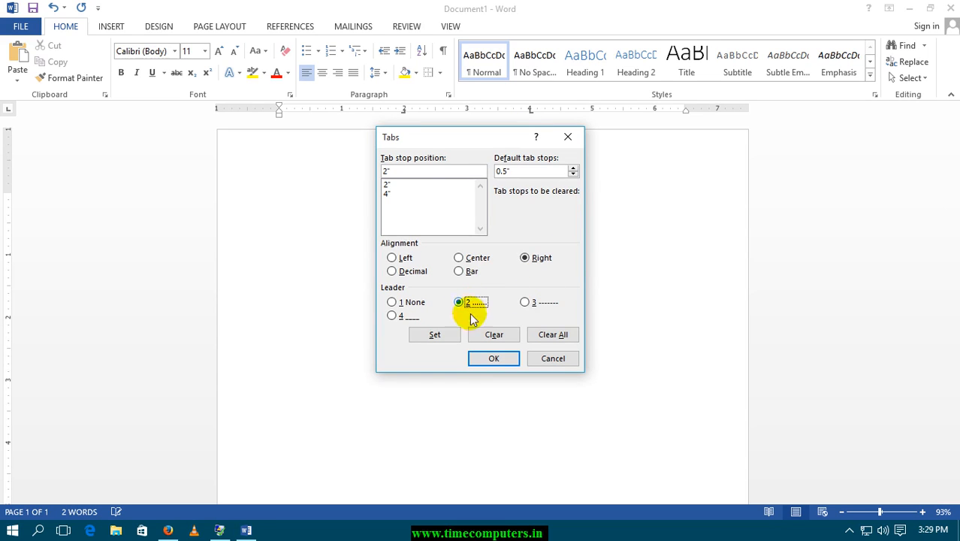
click(387, 184)
click(458, 302)
click(442, 335)
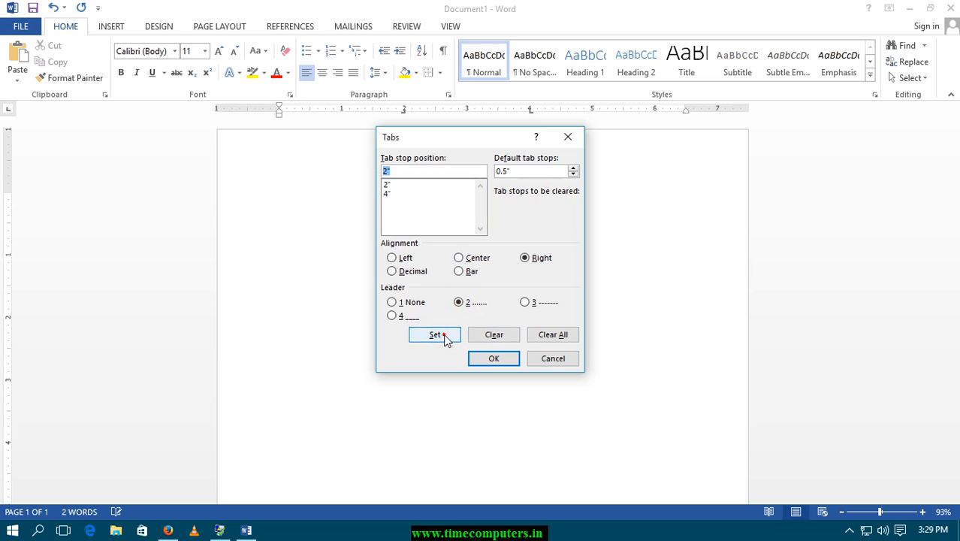
click(387, 194)
click(458, 302)
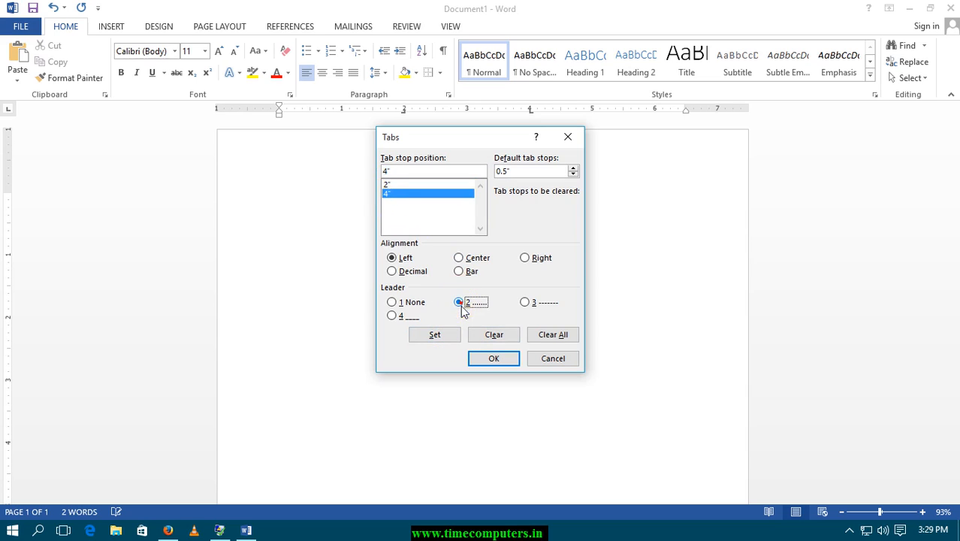
click(434, 334)
click(492, 359)
Step: Enter rows of dotted leaders beneath the NAME line, with a sample name and TIME at the 2" tab stop
key(Tab)
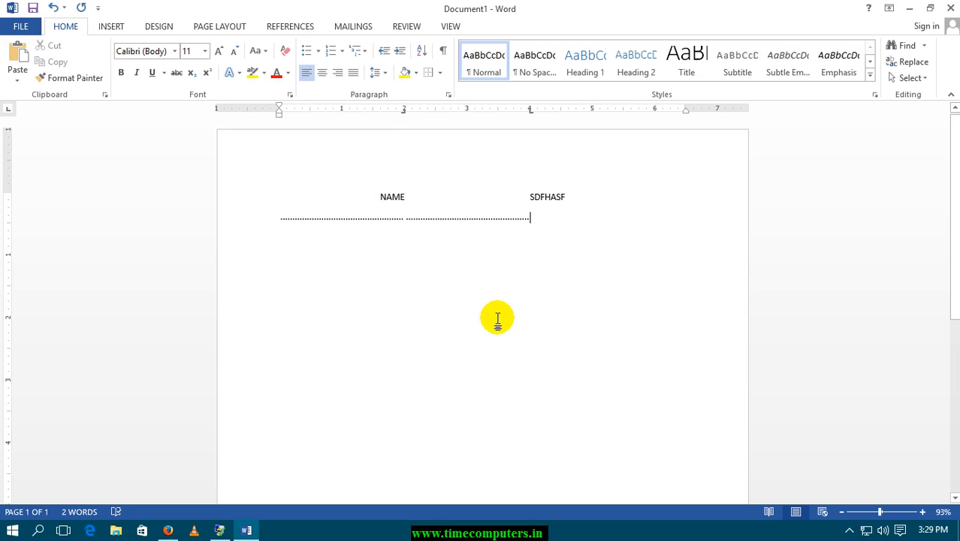
text(HAFIZ)
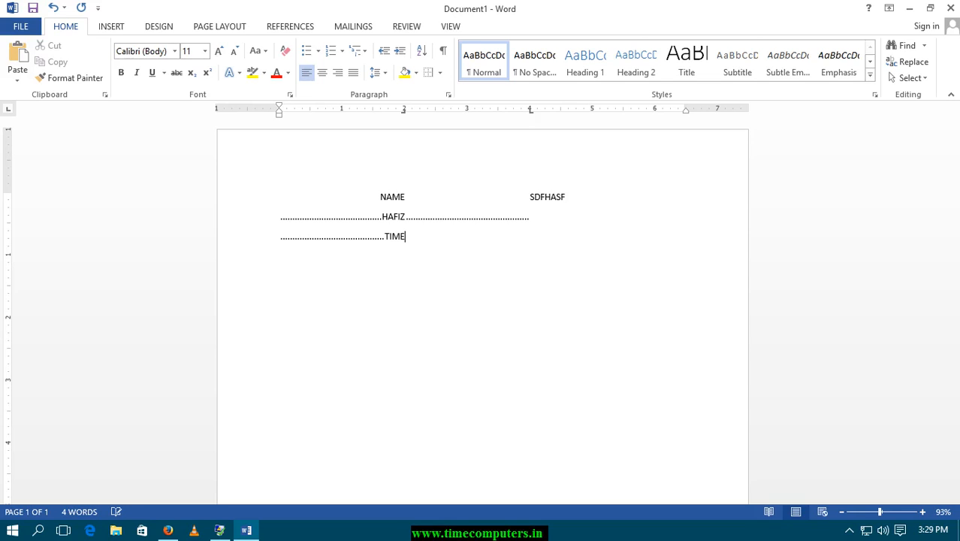
key(Tab)
key(Return)
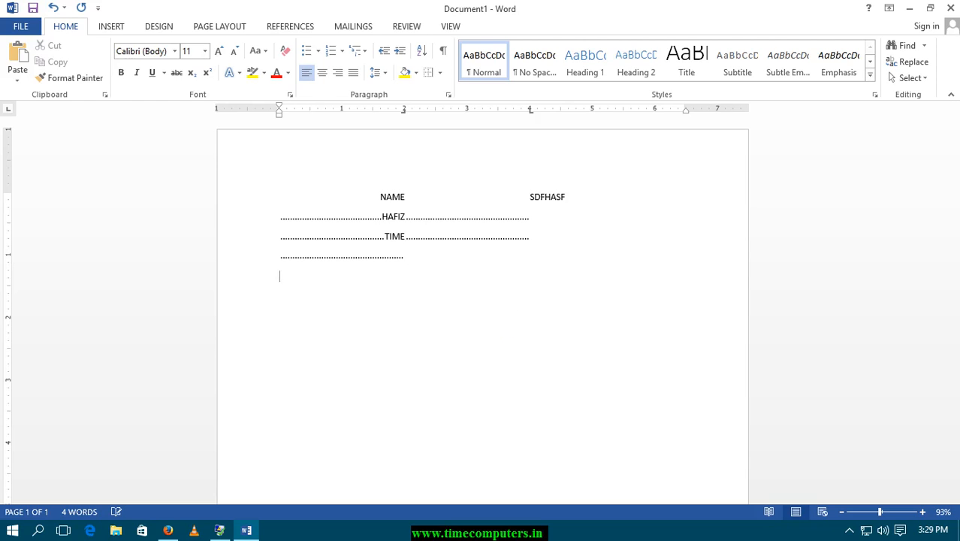
key(Tab)
key(Tab)
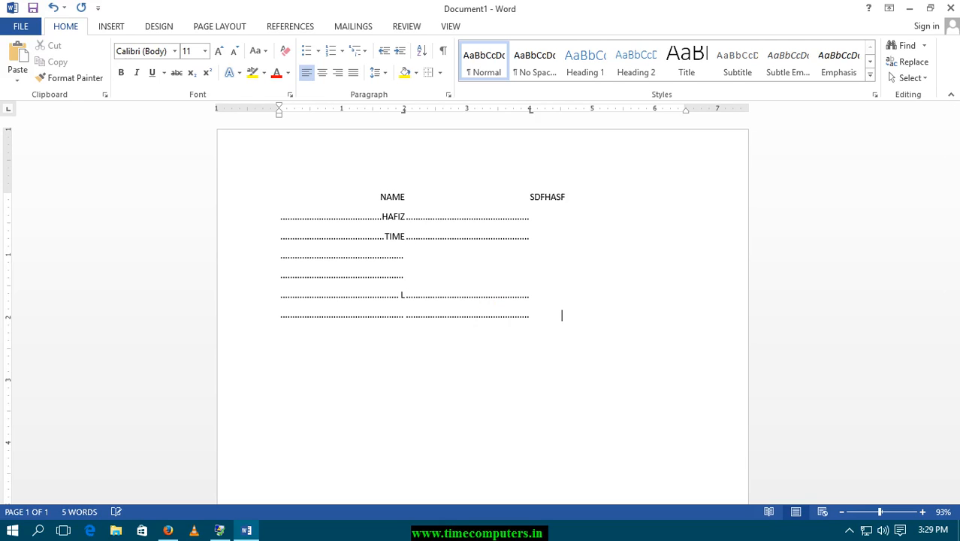
Step: Try Left alignment and the dashed leader (option 3) for the 2" tab stop, and clear the last line's tab stops
drag(404, 110, 404, 115)
double_click(403, 115)
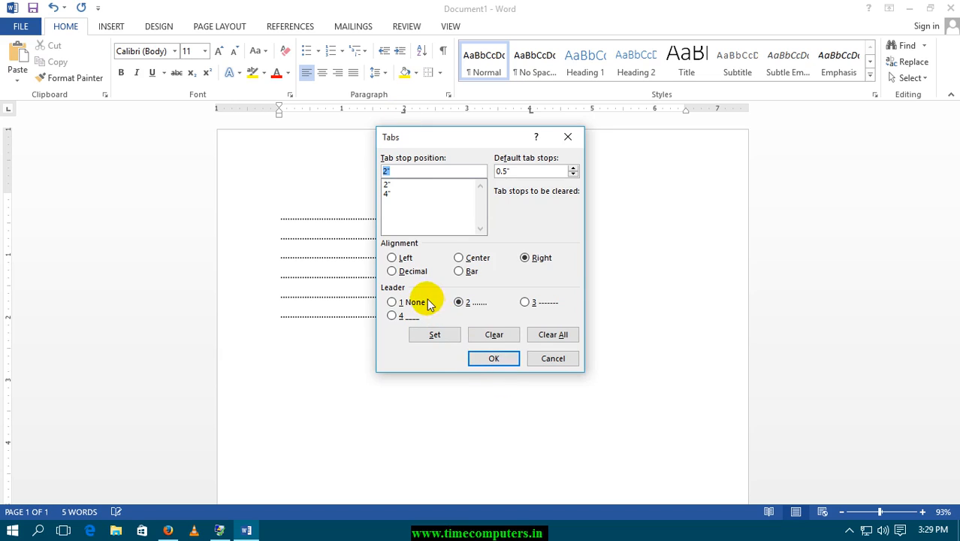
click(525, 302)
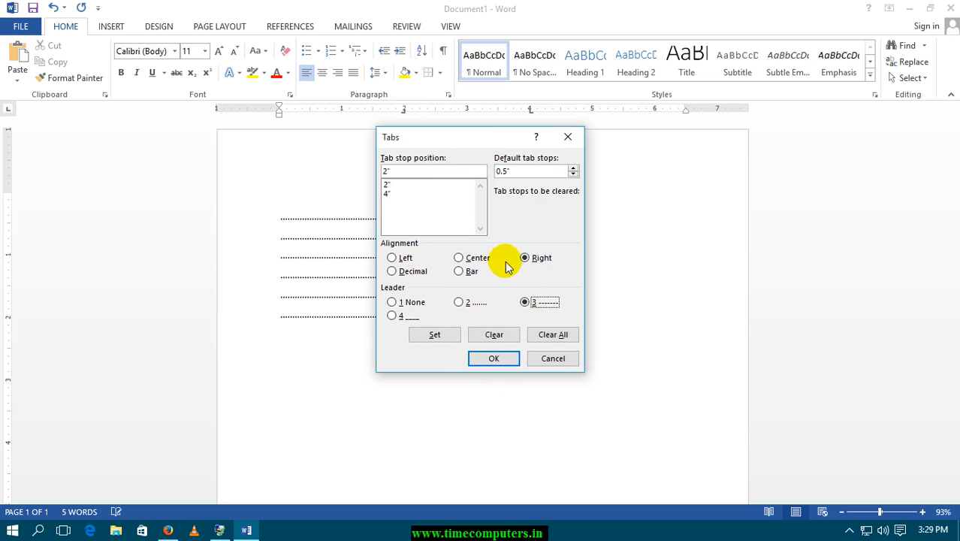
click(401, 259)
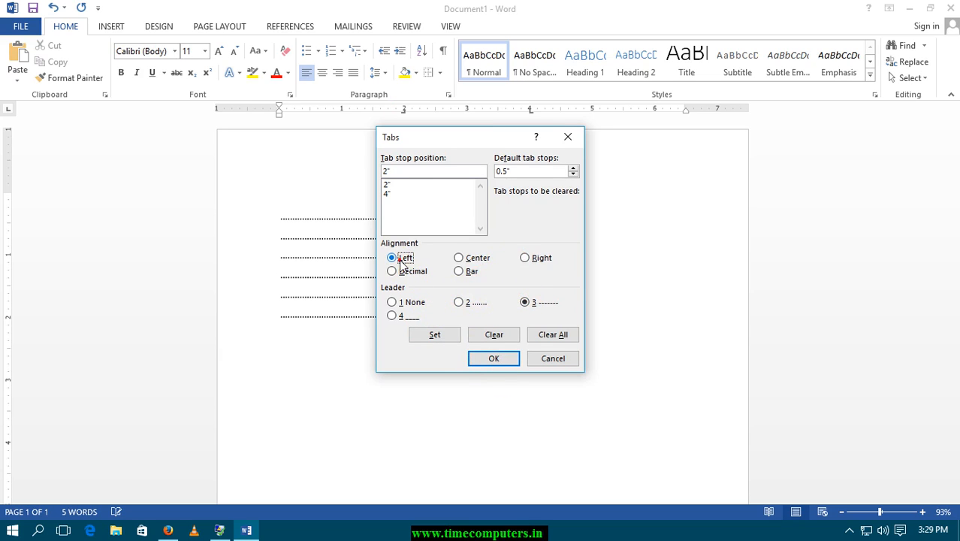
click(386, 185)
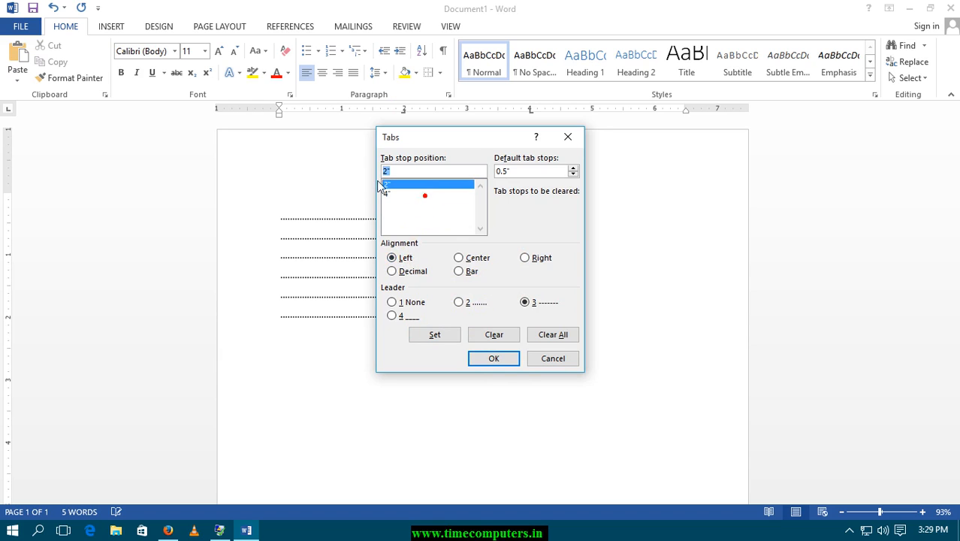
click(493, 359)
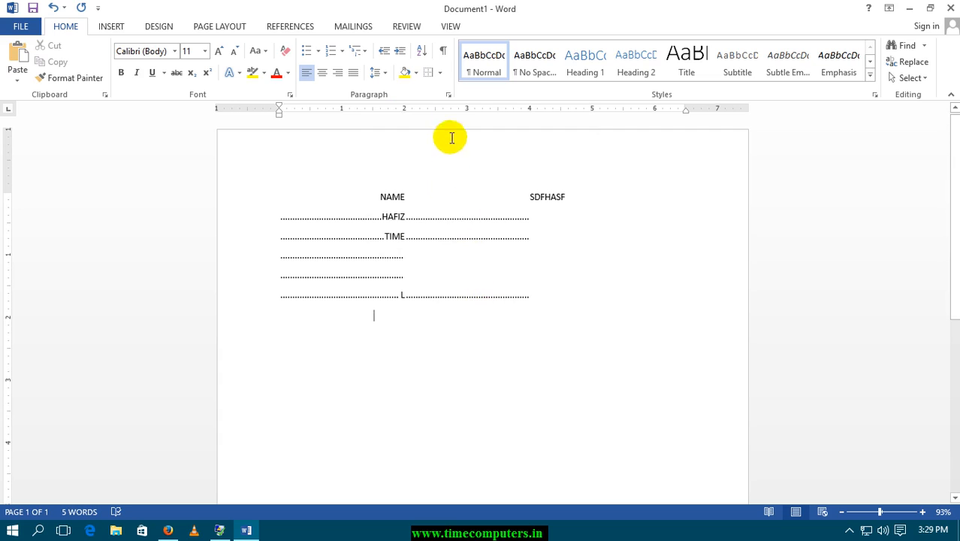
Step: Delete all the sample lines, and examine the indentation and spacing settings in the Paragraph dialog without changing them
drag(579, 341, 271, 189)
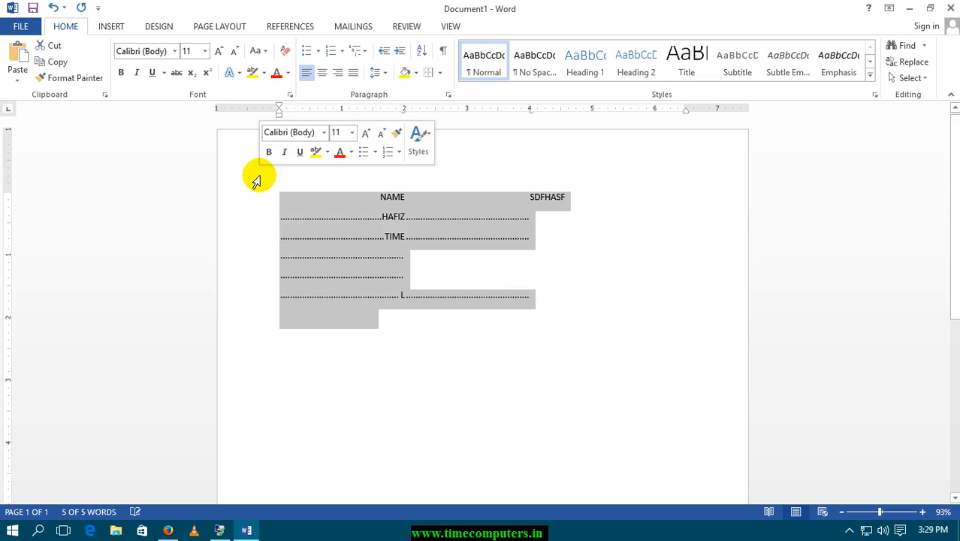
key(Delete)
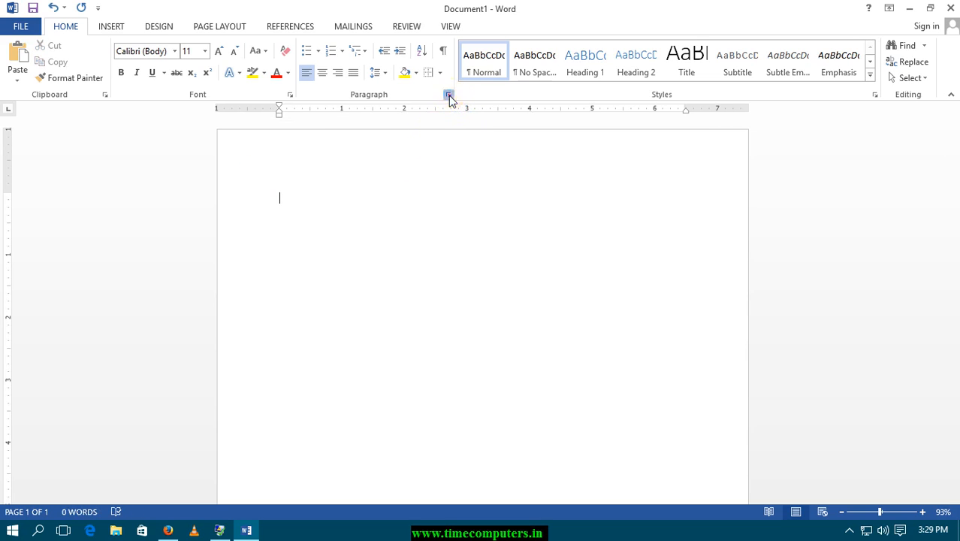
click(449, 96)
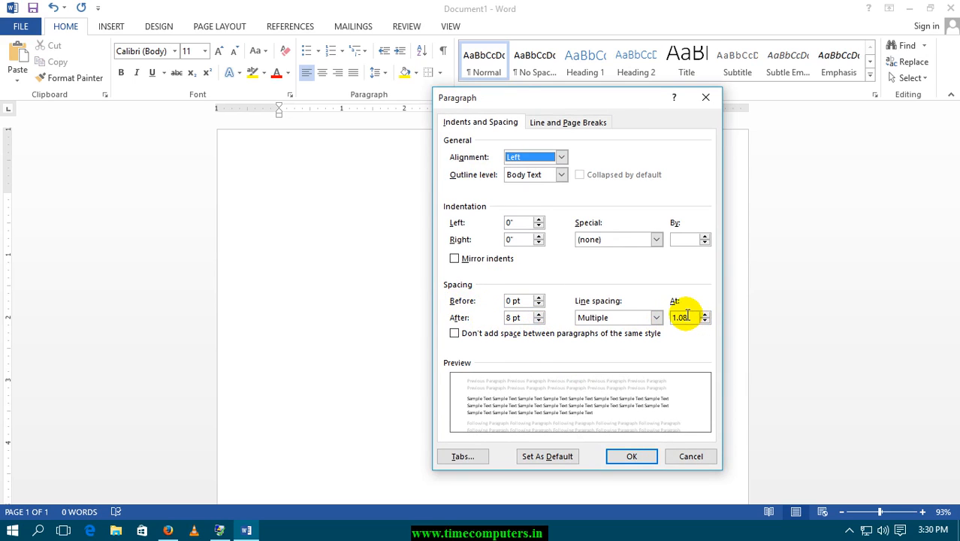
key(Escape)
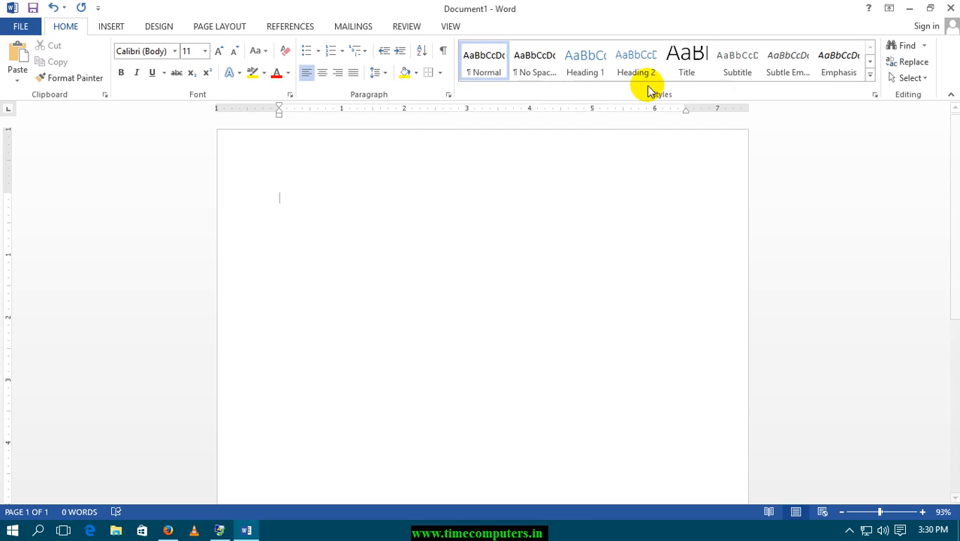